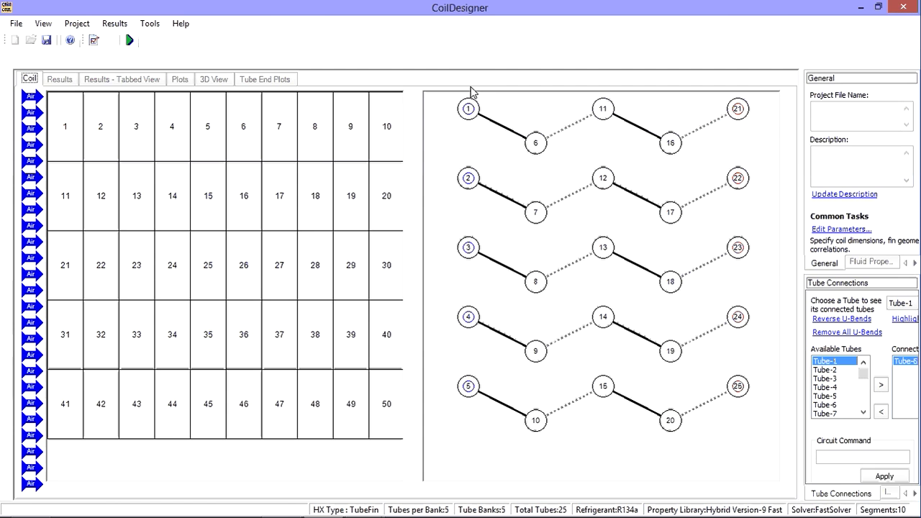
- Select tube 1 in the coil's circuit diagram
left_click(468, 108)
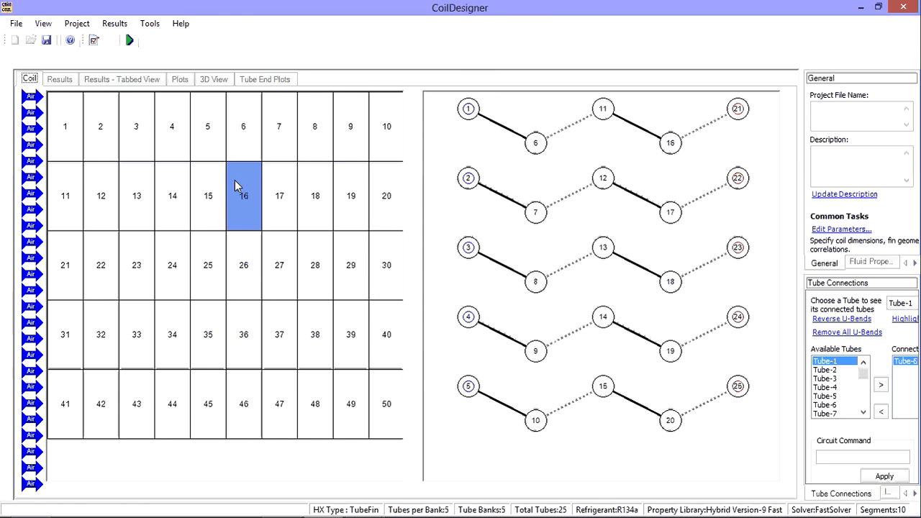
- Open the Tube 2, Segment 5 air properties and cancel out without changes
double_click(213, 179)
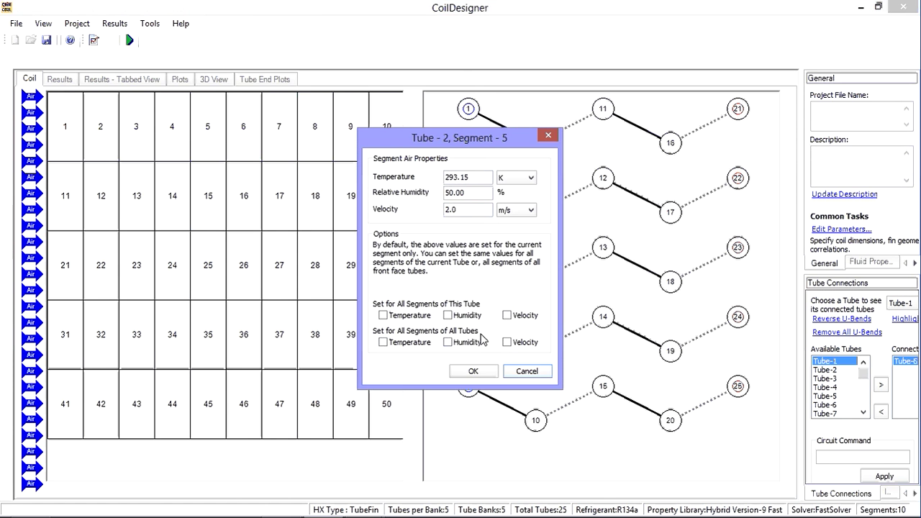
left_click(524, 375)
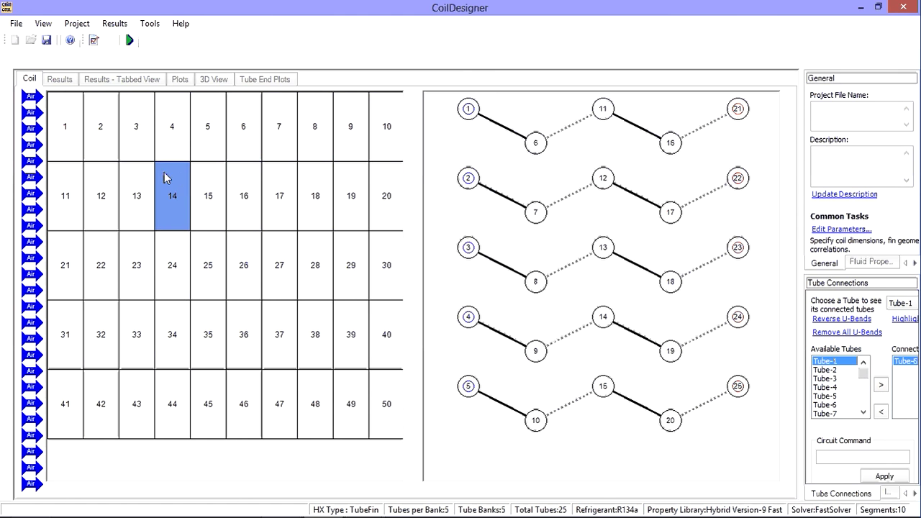
- Open Project > Edit Air Side Parameters to show the Edit Air-Side Data dialog
left_click(80, 24)
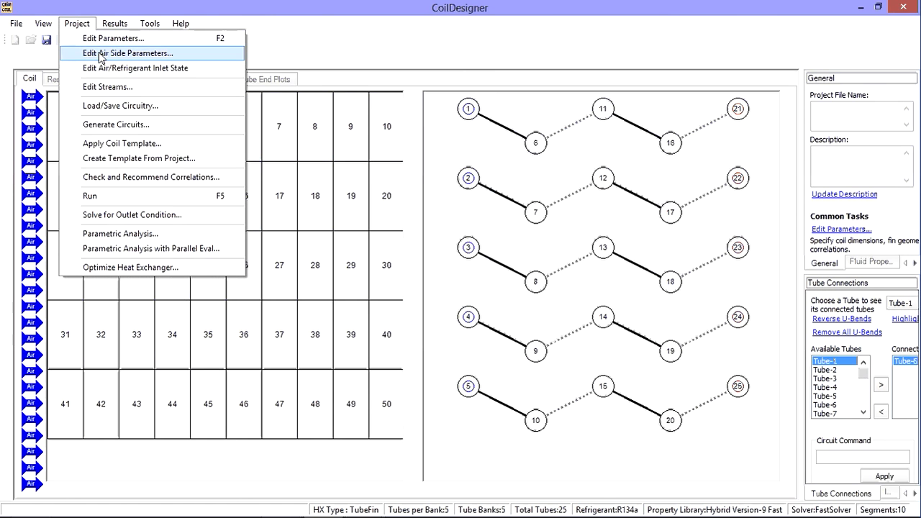
left_click(165, 54)
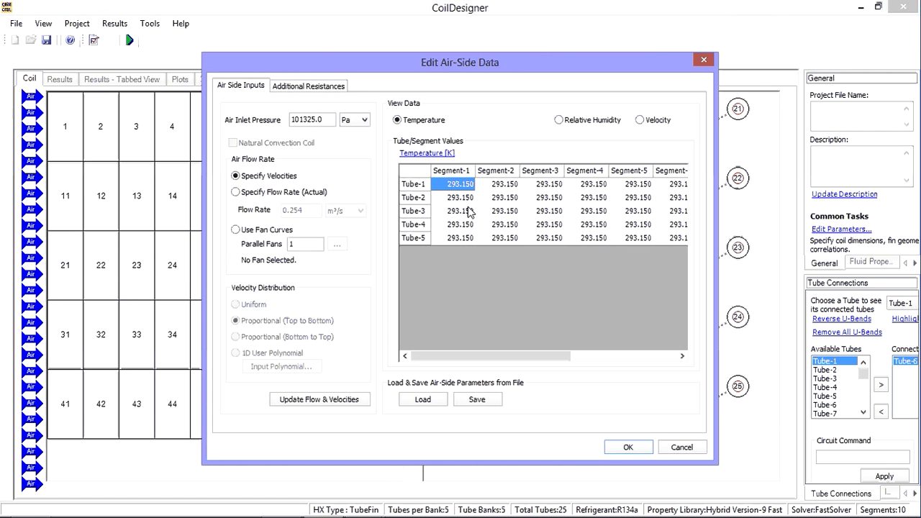
- Set Tube-1, Segment-2 temperature to 296 K and copy Excel range A2:J6
left_click(496, 186)
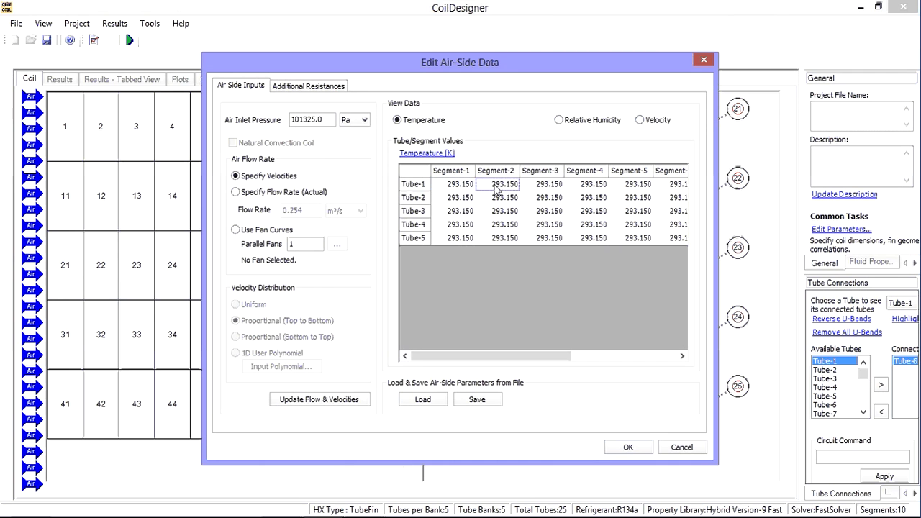
type("296")
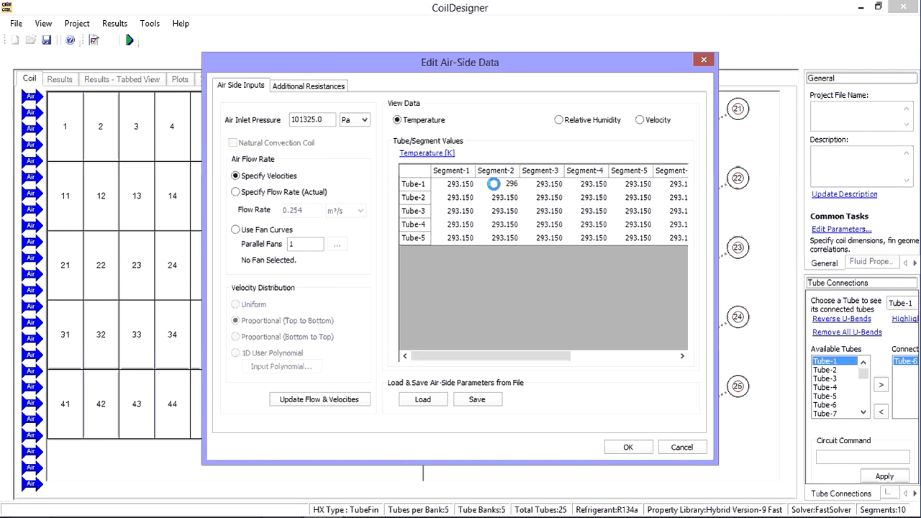
left_click(504, 198)
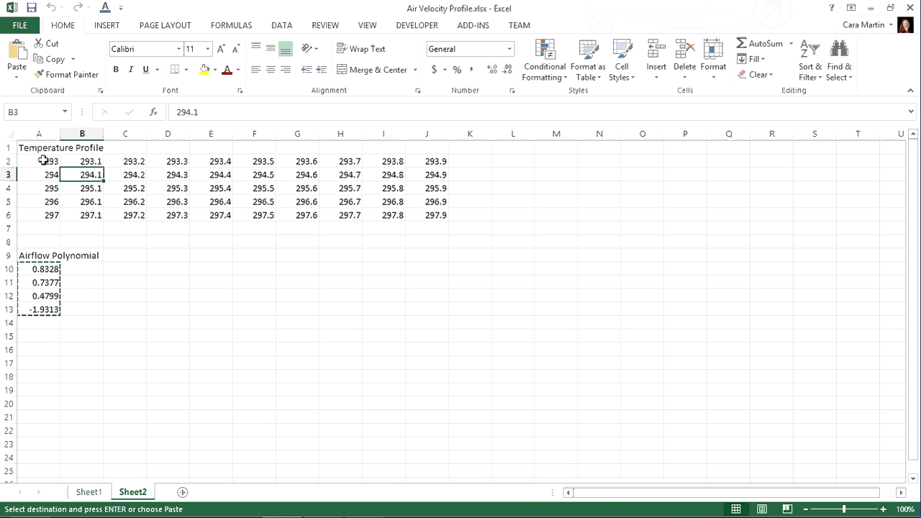
left_click_drag(44, 160, 422, 216)
key("ctrl+c")
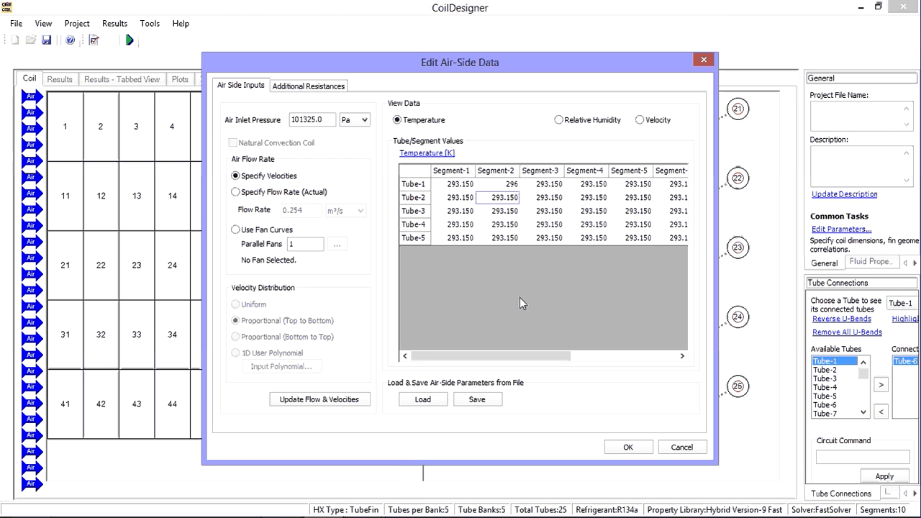
- Paste the Excel temperature gradient into the table starting at Tube-1, Segment-1
left_click(463, 186)
key("ctrl+v")
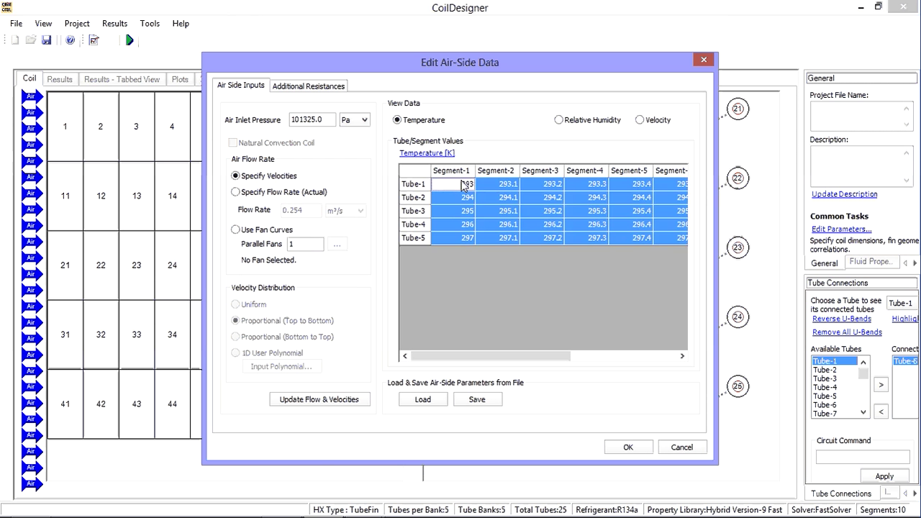
left_click(503, 198)
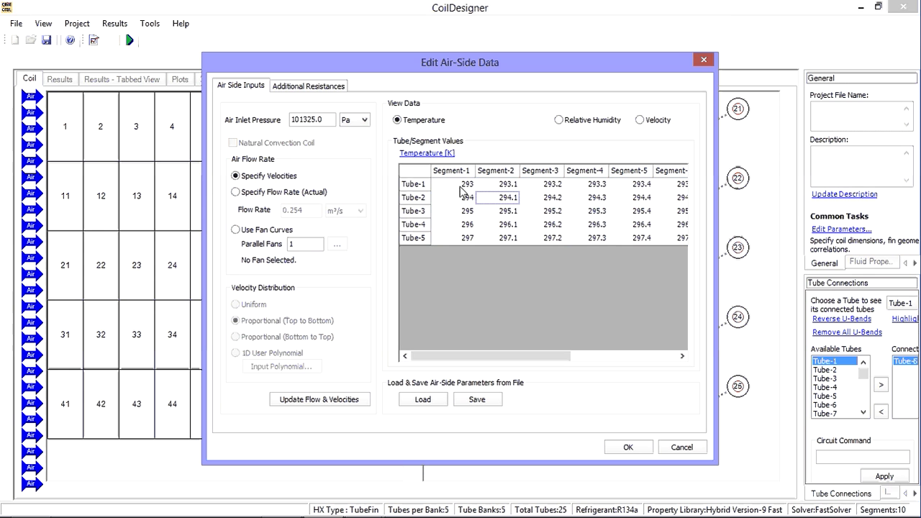
- Load Temperature and Relative Humidity from Sample Air Side Profile.txt
left_click(423, 400)
left_click(446, 196)
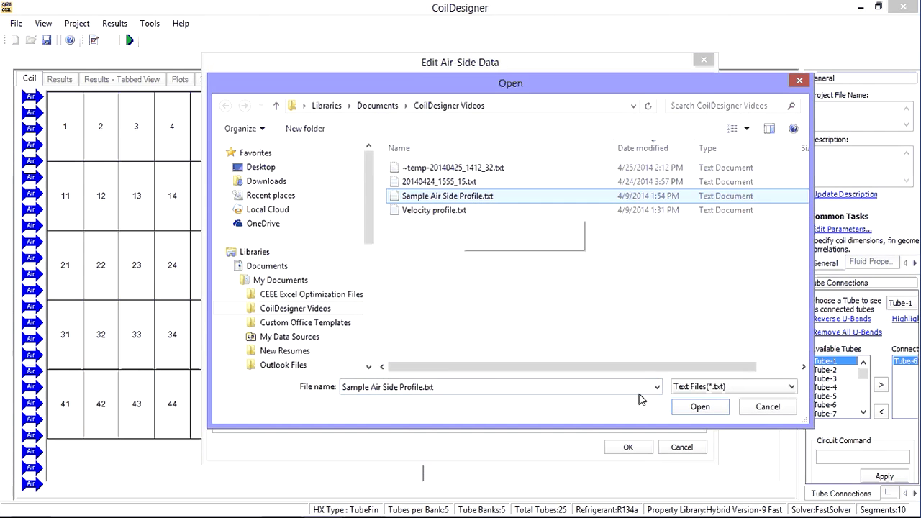
left_click(700, 407)
left_click(61, 58)
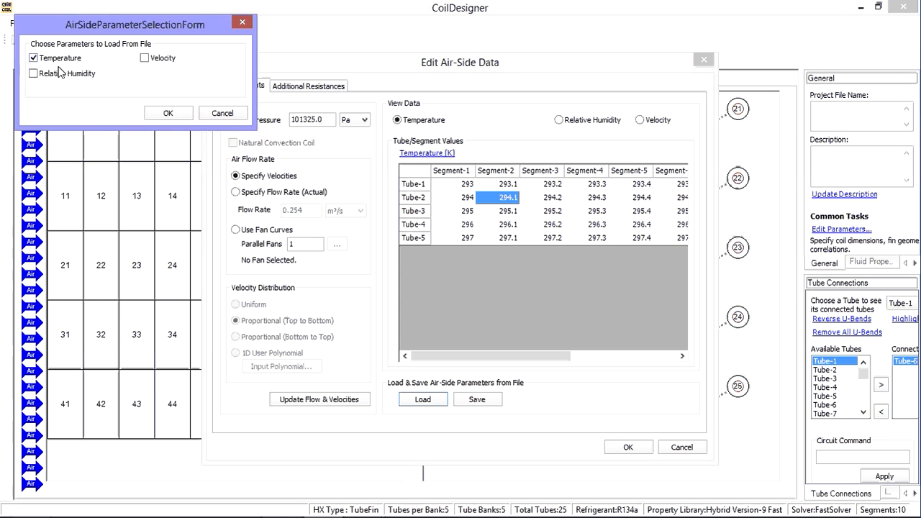
left_click(62, 74)
left_click(161, 115)
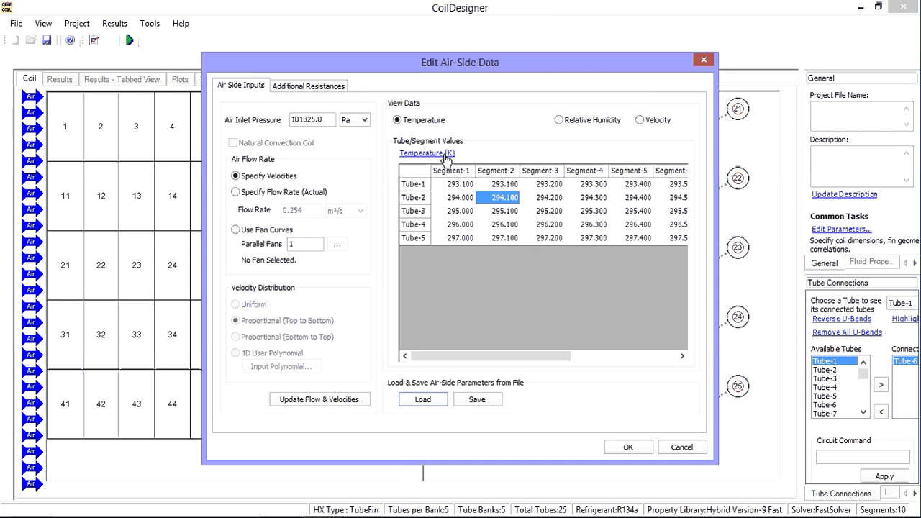
- Plot the temperature gradient, then display and plot the 48–52% relative humidity values
left_click(446, 154)
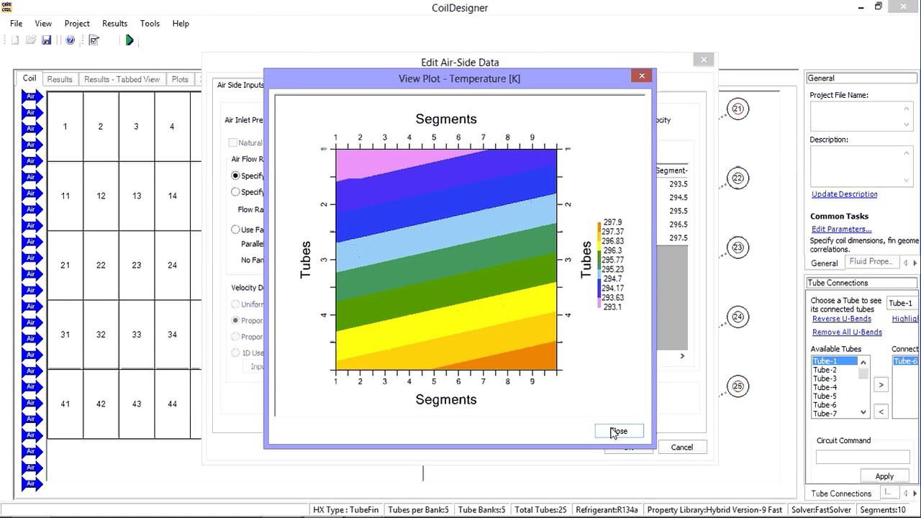
left_click(617, 432)
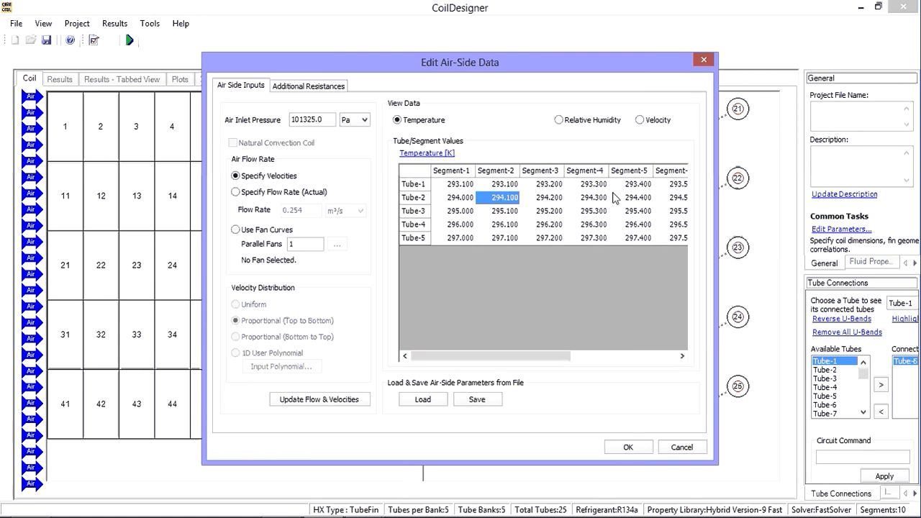
left_click(597, 124)
left_click(449, 155)
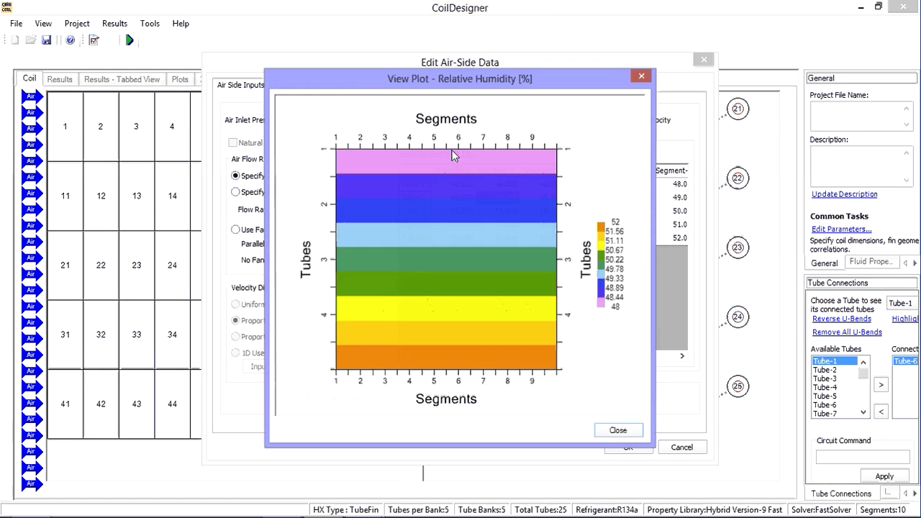
left_click(612, 433)
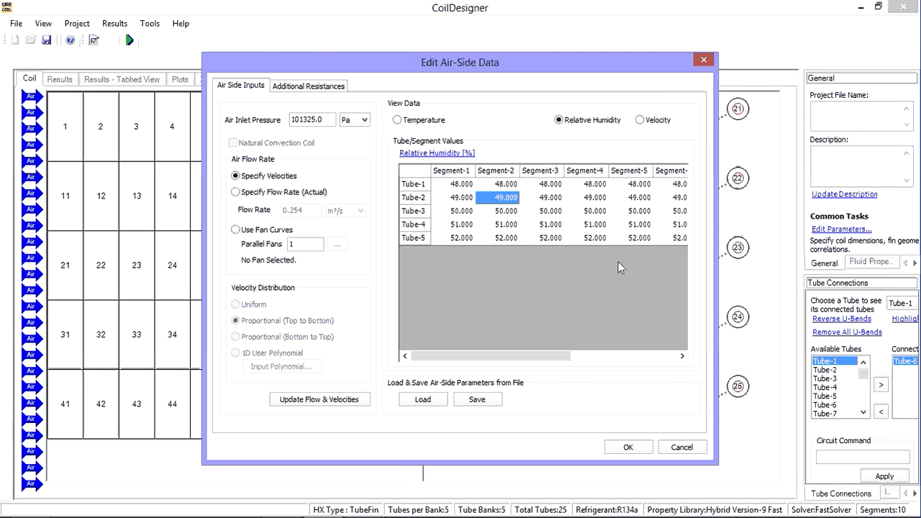
- In the velocity view, choose Specify Flow Rate (Actual) 0.254 m³/s with 1D User Polynomial distribution
left_click(641, 121)
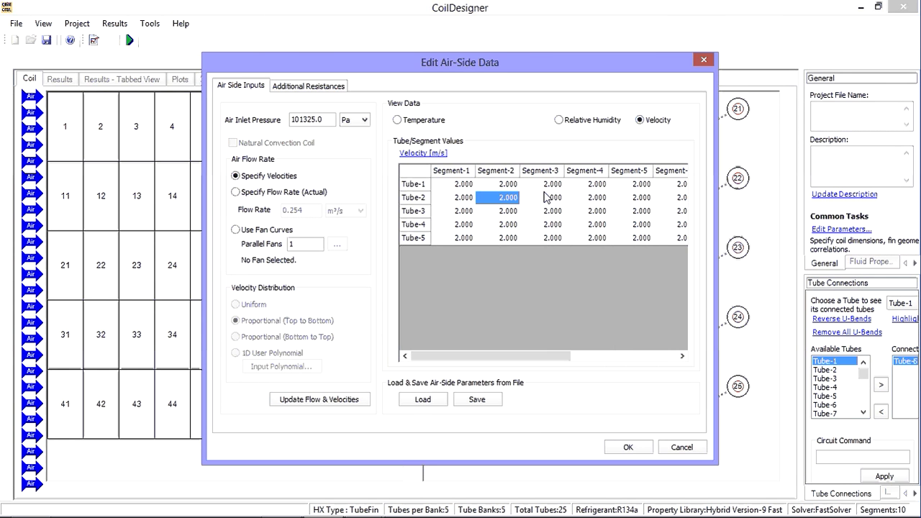
left_click(272, 193)
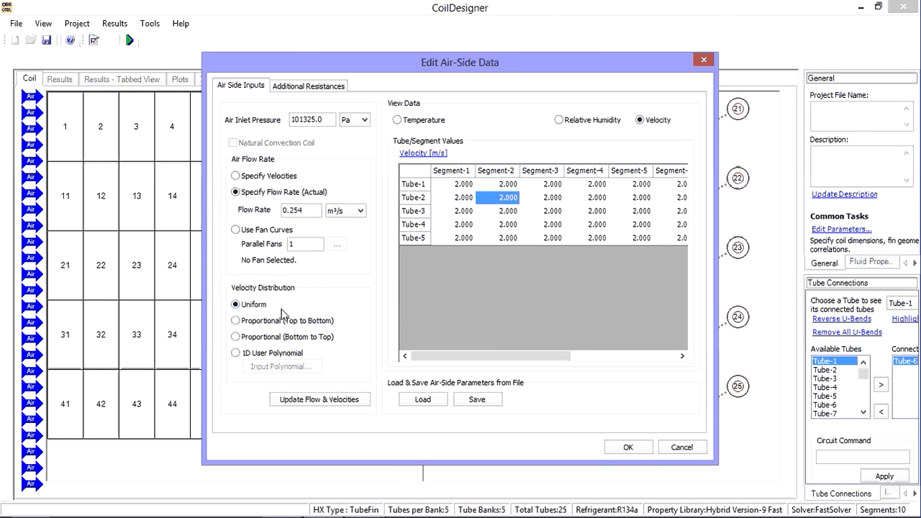
left_click(279, 357)
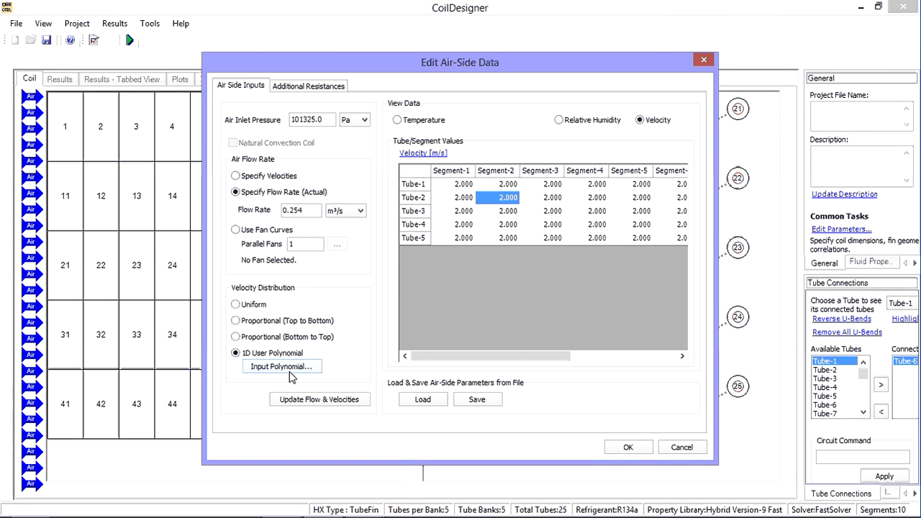
- Open the velocity profile polynomial and set coefficient a to 0.5
left_click(290, 372)
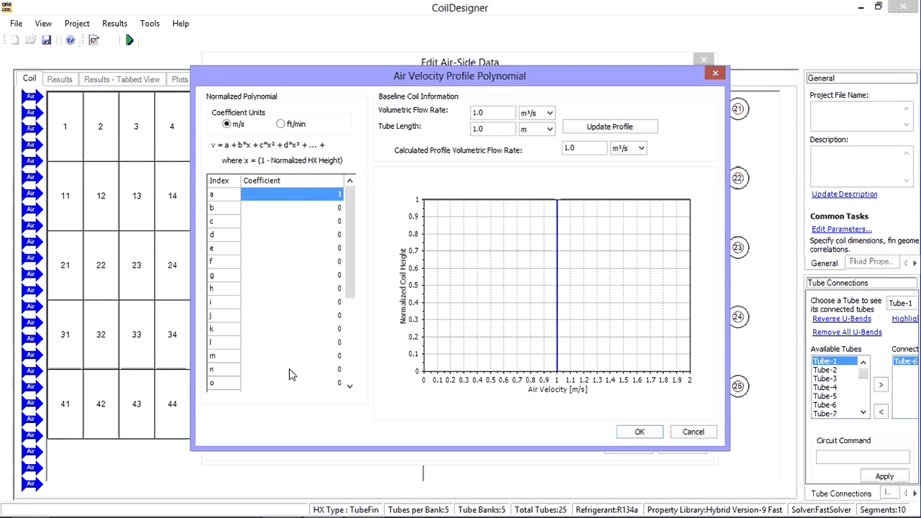
left_click(305, 200)
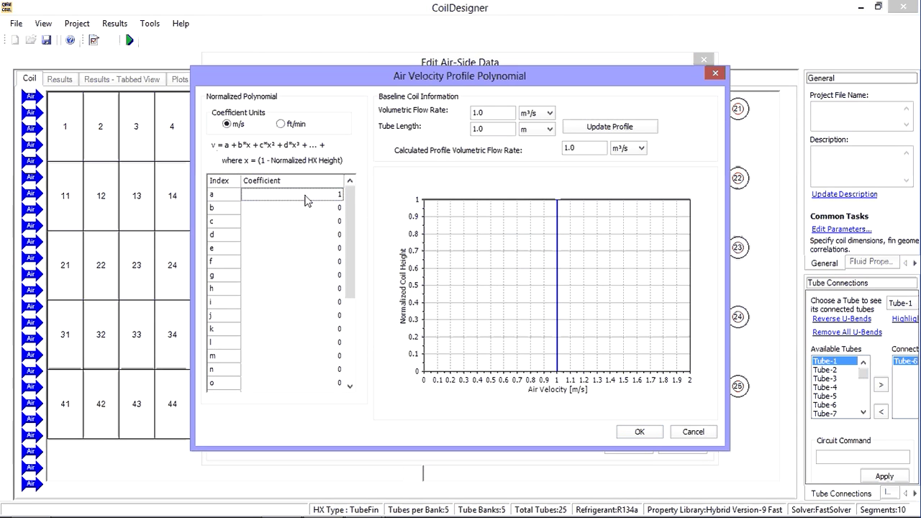
left_click(305, 200)
type("0.5")
left_click(313, 213)
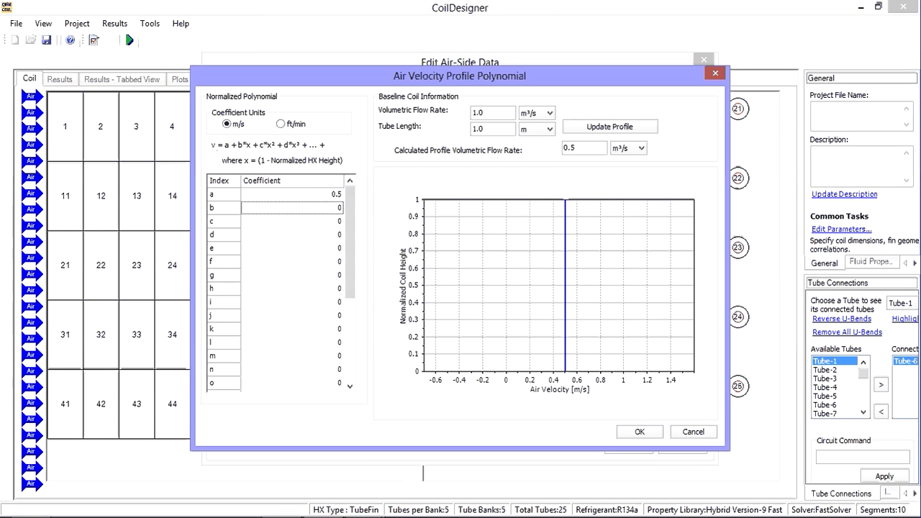
- Copy the airflow polynomial coefficients A10:A13 from the Excel workbook
key("alt+Tab")
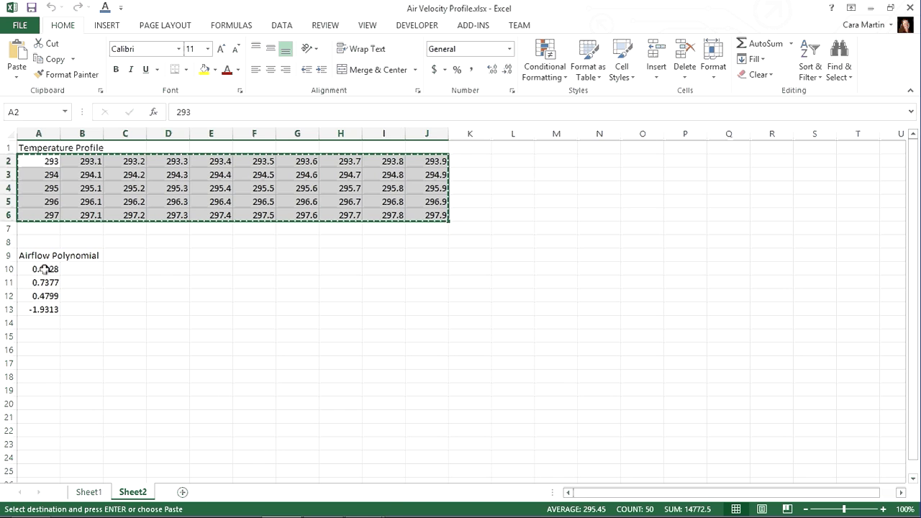
left_click_drag(41, 268, 45, 304)
key("ctrl+c")
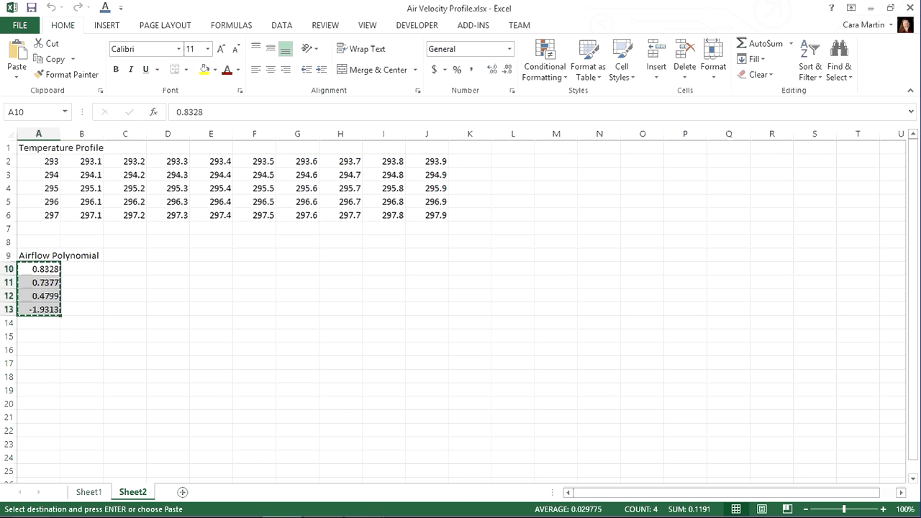
- Paste coefficients 0.8328, 0.7377, 0.4799, -1.9313 into a–d and accept the polynomial
key("alt+Tab")
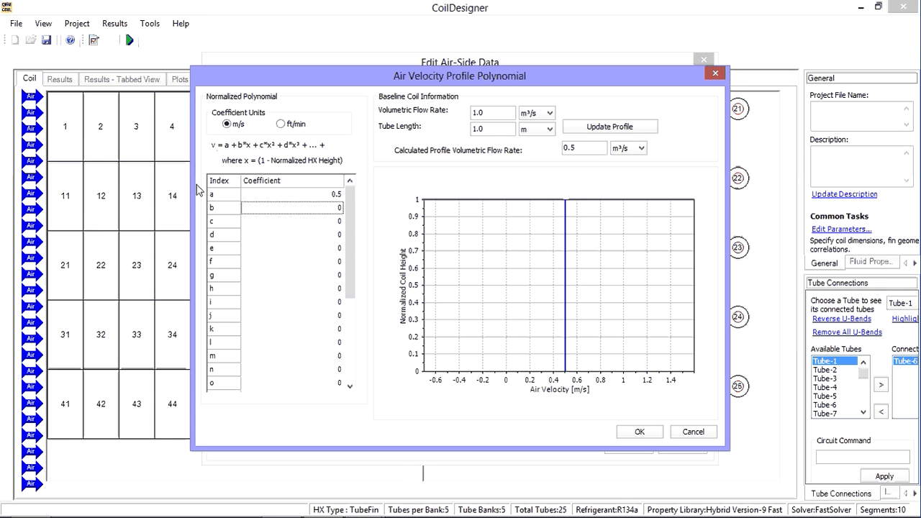
left_click(291, 200)
key("ctrl+v")
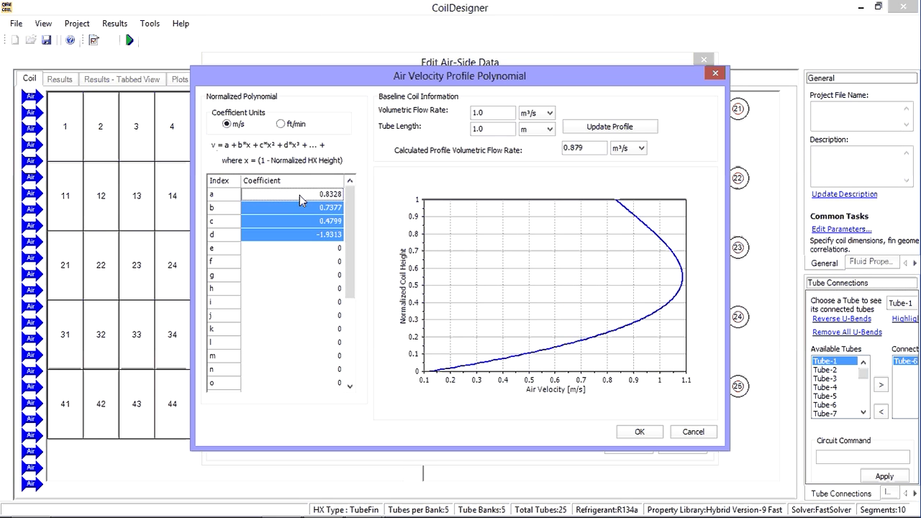
left_click(638, 432)
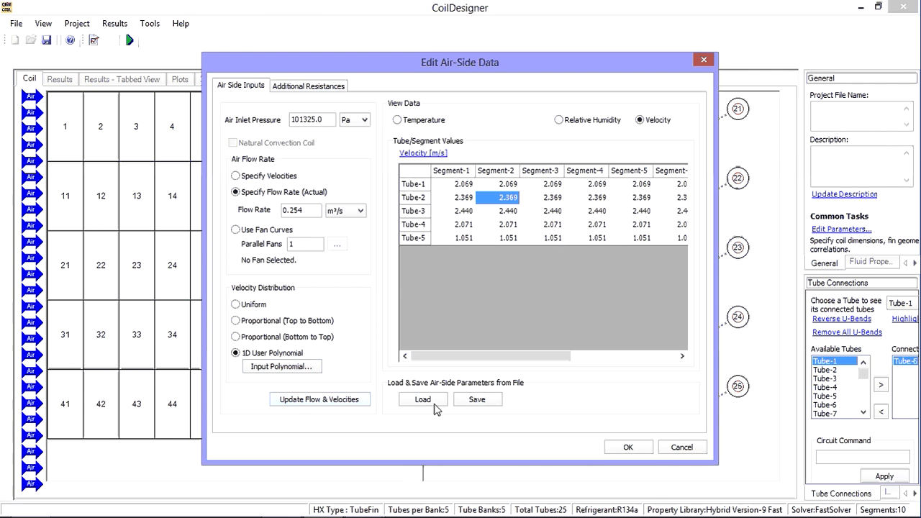
- Confirm the temperature, humidity and velocity changes with OK in Edit Air-Side Data
left_click(622, 450)
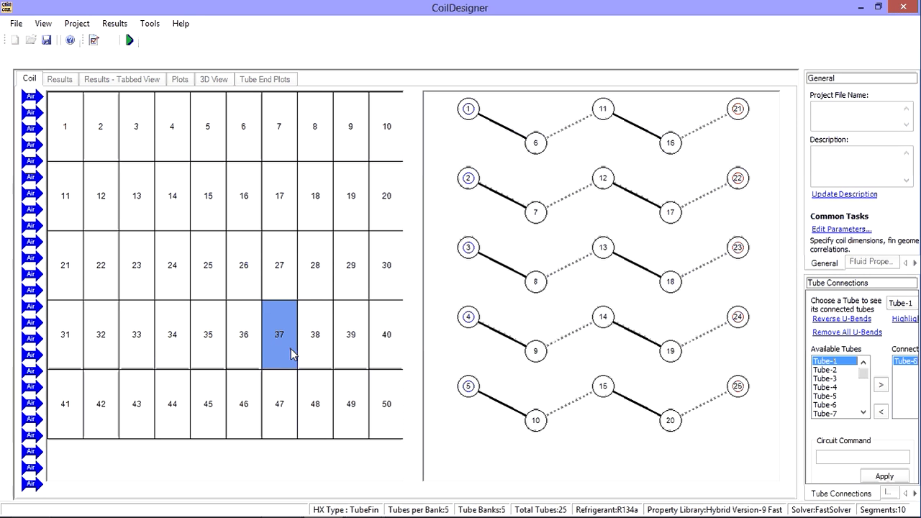
- Open the Tube 3, Segment 5 air properties (295.4 K, 50% humidity, 2.44 m/s) from grid cell 25
double_click(218, 266)
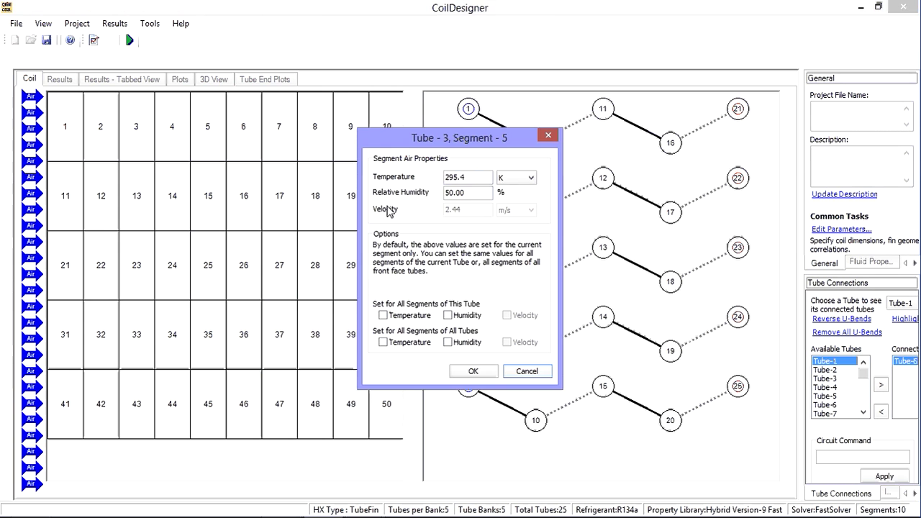